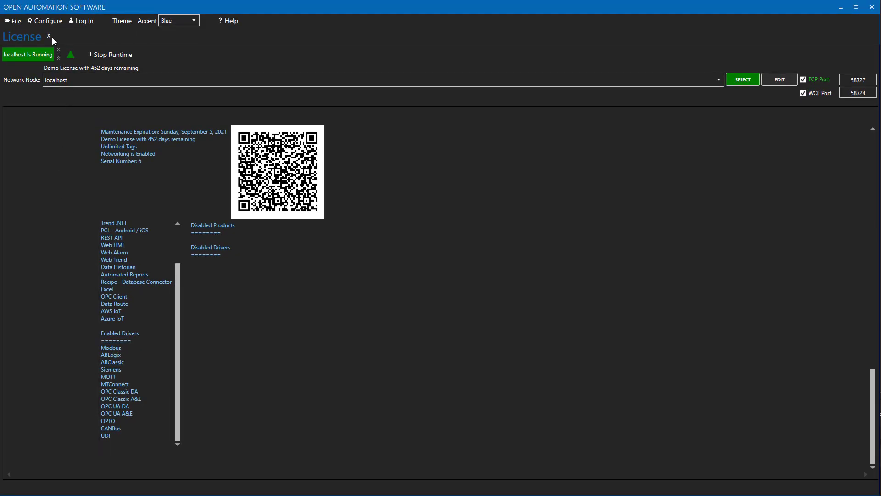
- Close the License page and open the driver configuration for the localhost node
click(48, 35)
click(43, 22)
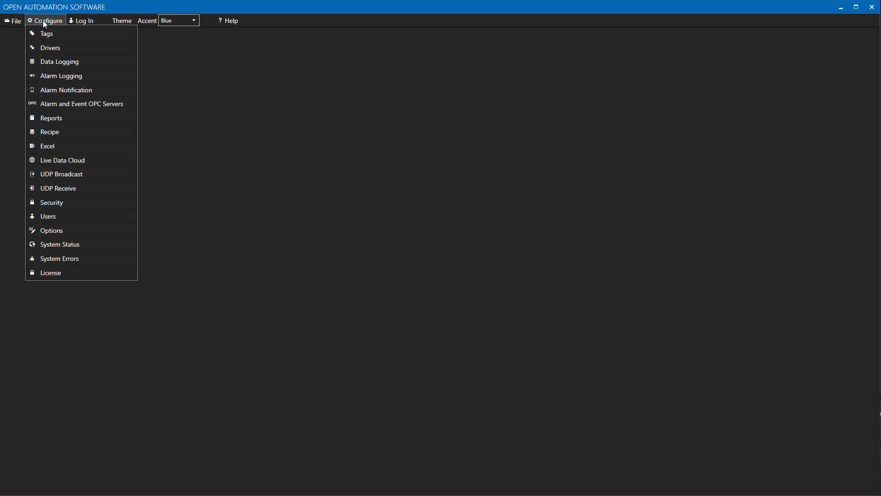
click(45, 48)
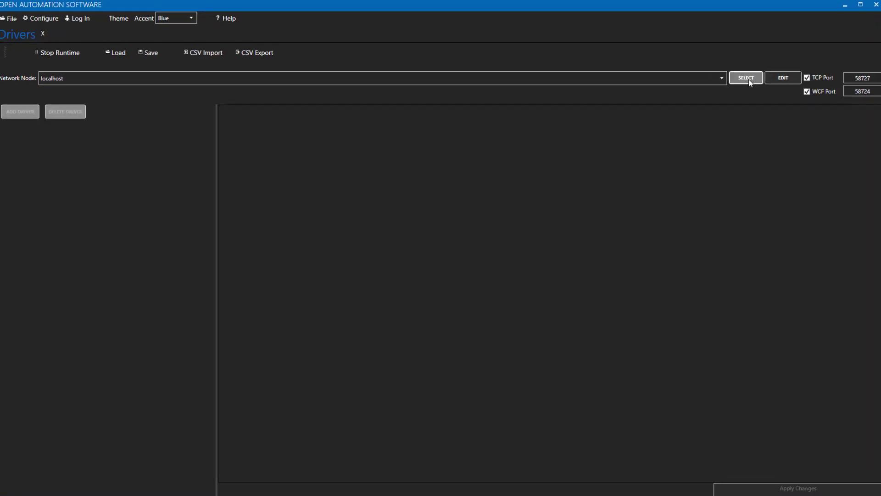
click(746, 78)
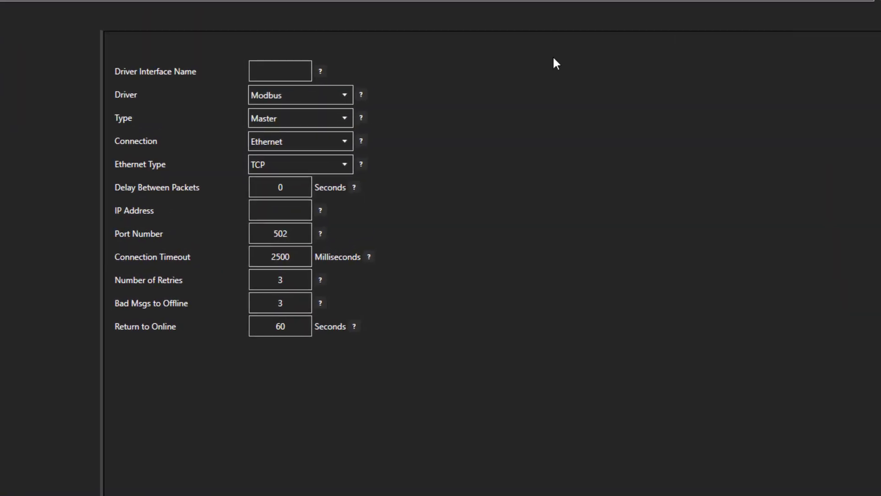
click(278, 72)
text(Device01)
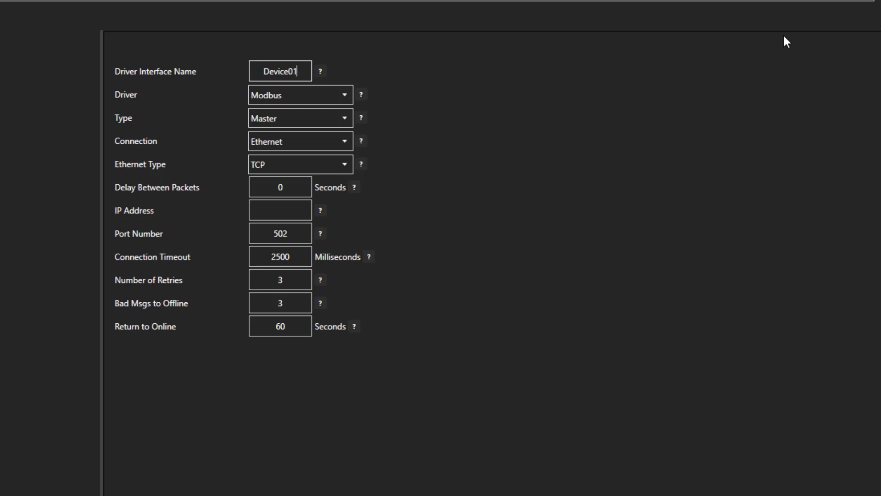
click(350, 95)
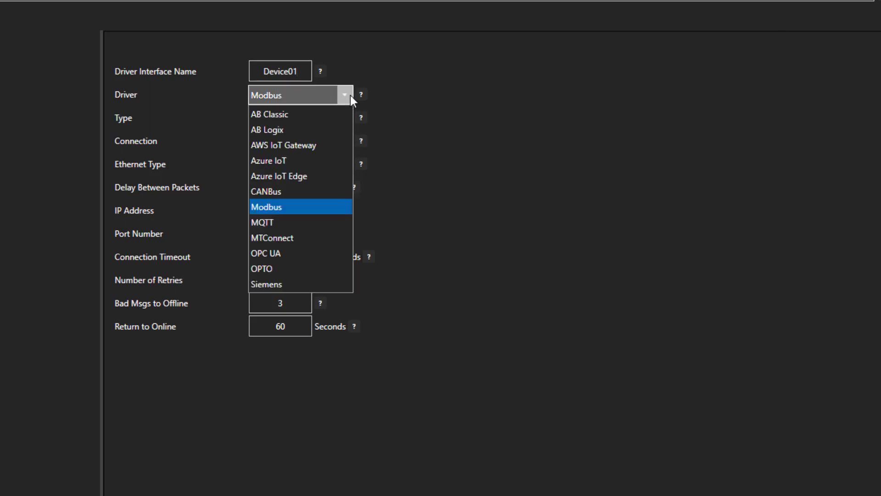
click(270, 237)
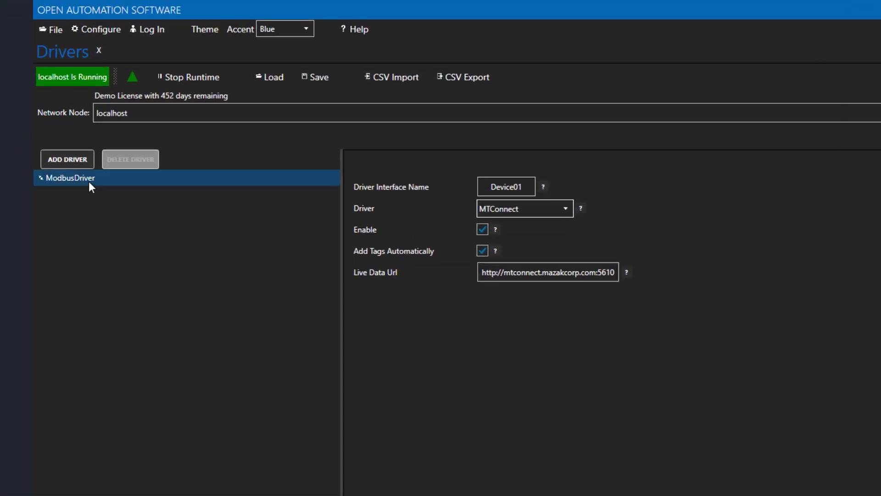
click(74, 153)
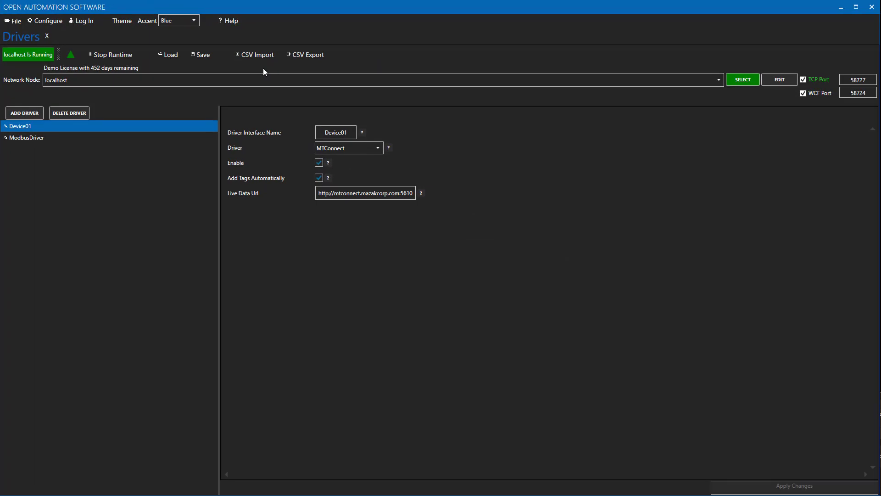
- Open the localhost tag configuration and inspect the avail tag in the MFMS10-MC2 group under Device01
click(64, 22)
click(59, 31)
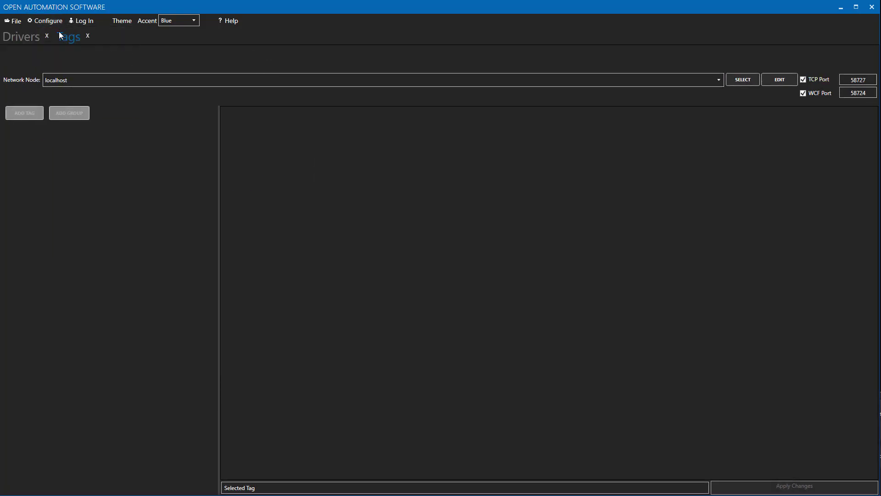
click(742, 79)
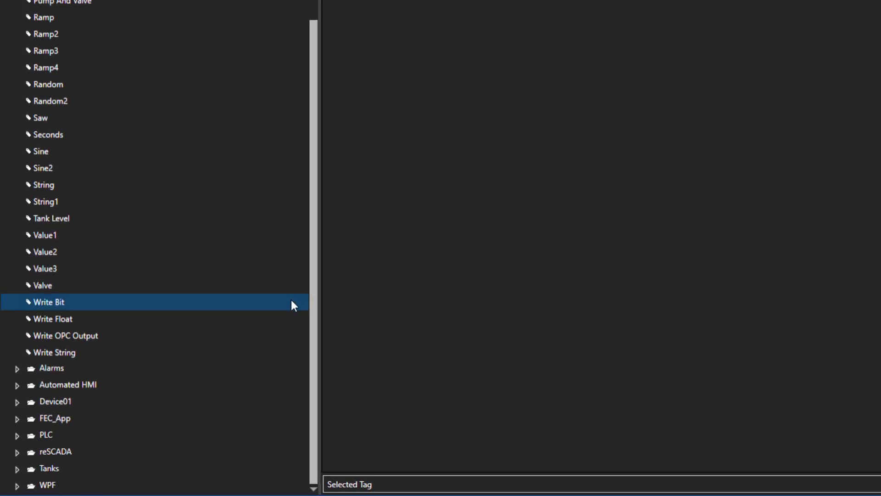
click(19, 402)
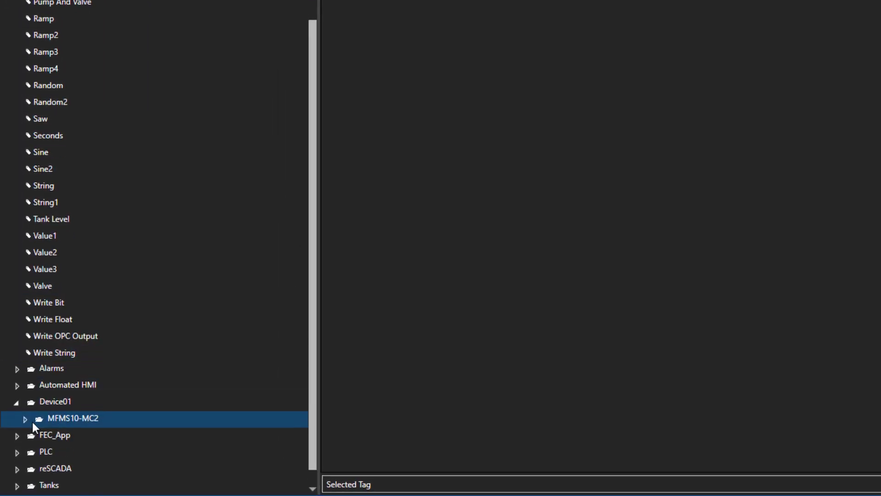
click(26, 418)
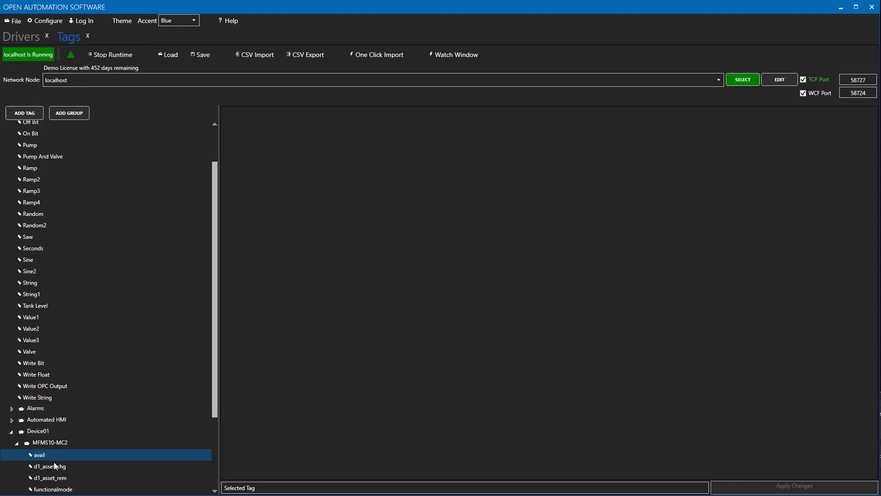
scroll(53, 461, down, 2)
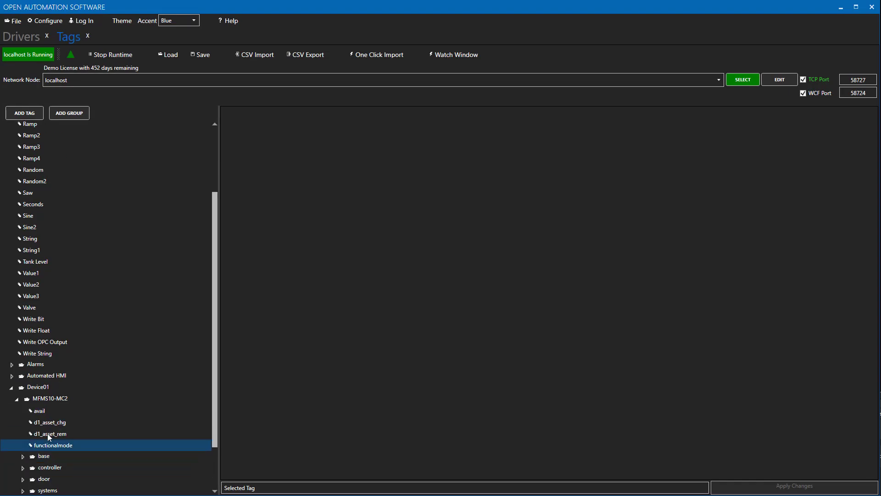
click(39, 411)
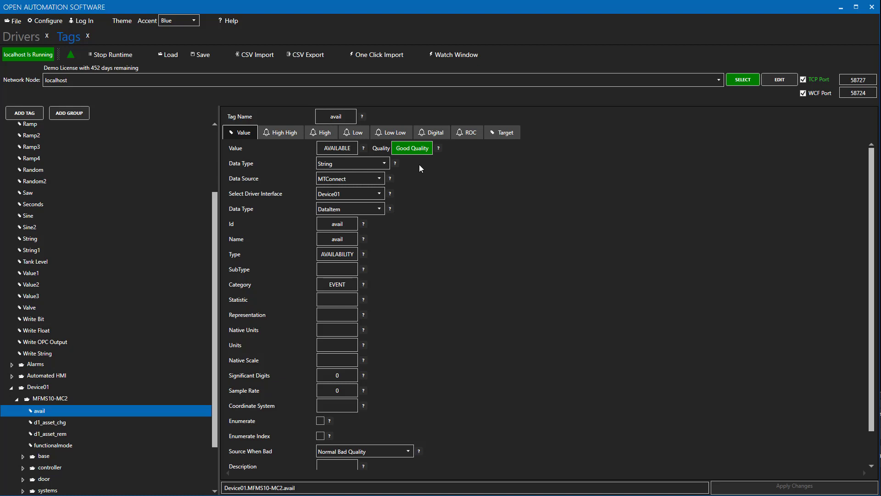
- Open the localhost options and review the system logging settings, including MTConnect communications logging
click(48, 23)
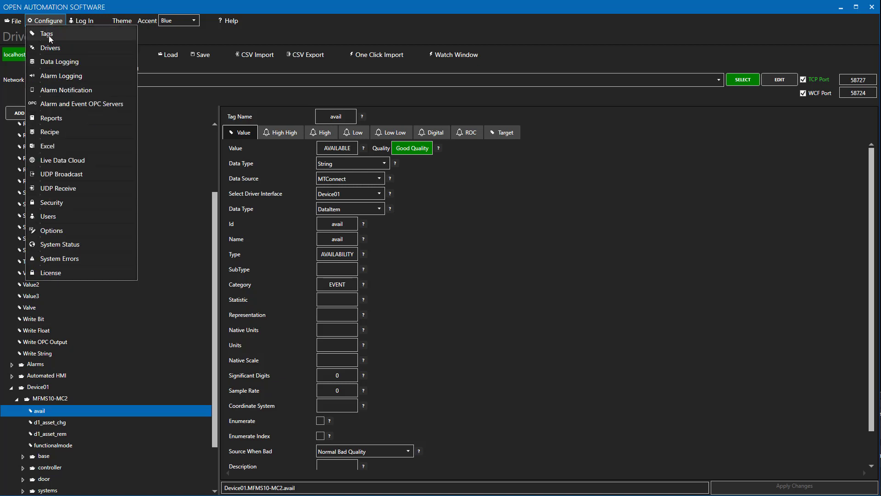
click(59, 230)
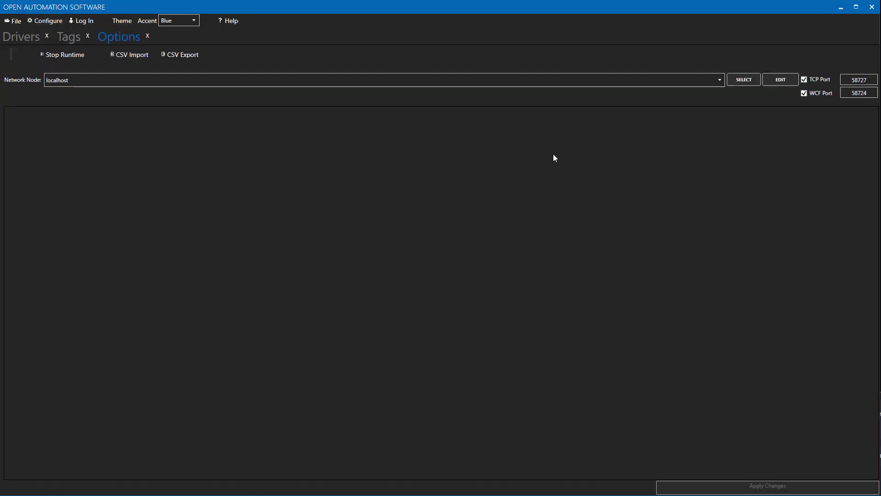
click(740, 81)
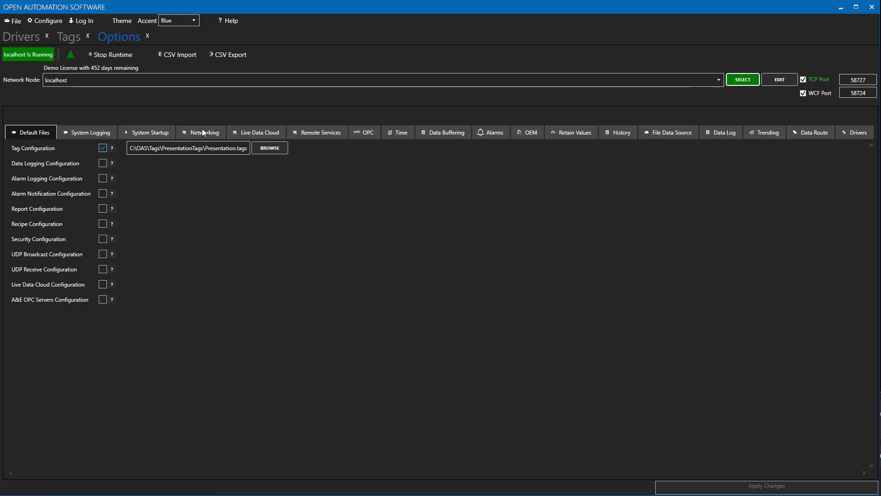
click(80, 133)
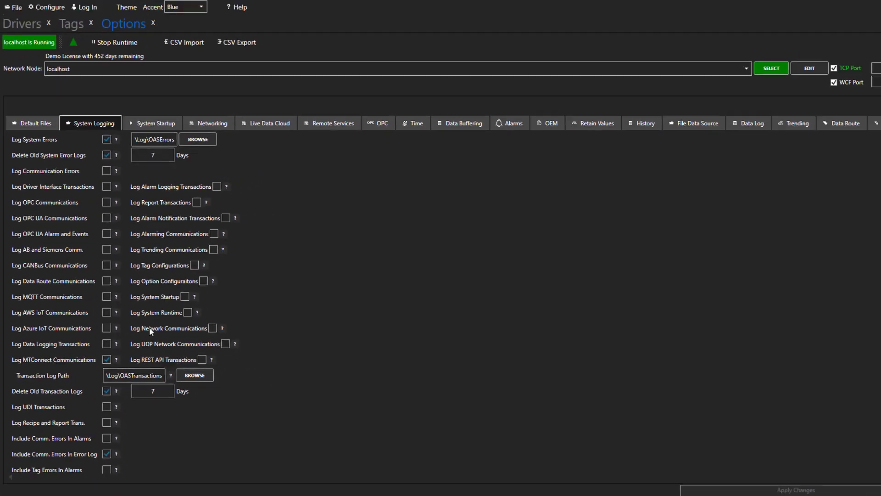
- Rename the d1_asset_chg tag in the MFMS10-MC2 group as MyTag and apply the change
click(71, 23)
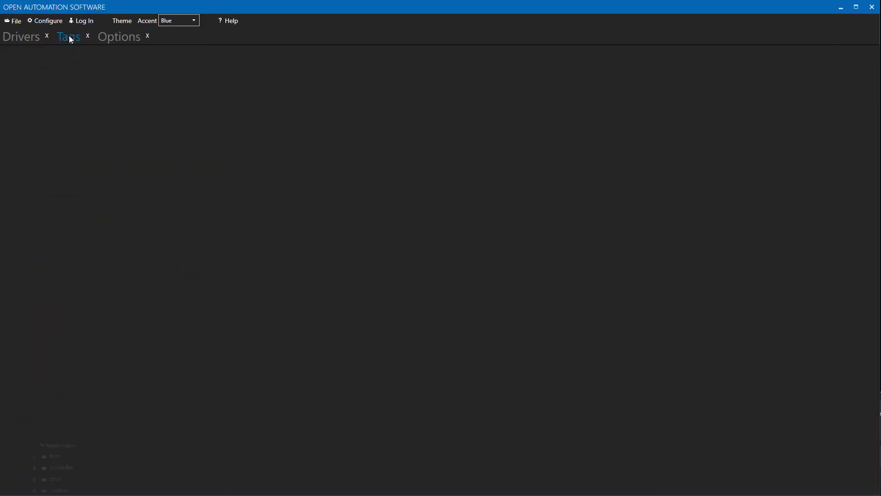
click(78, 422)
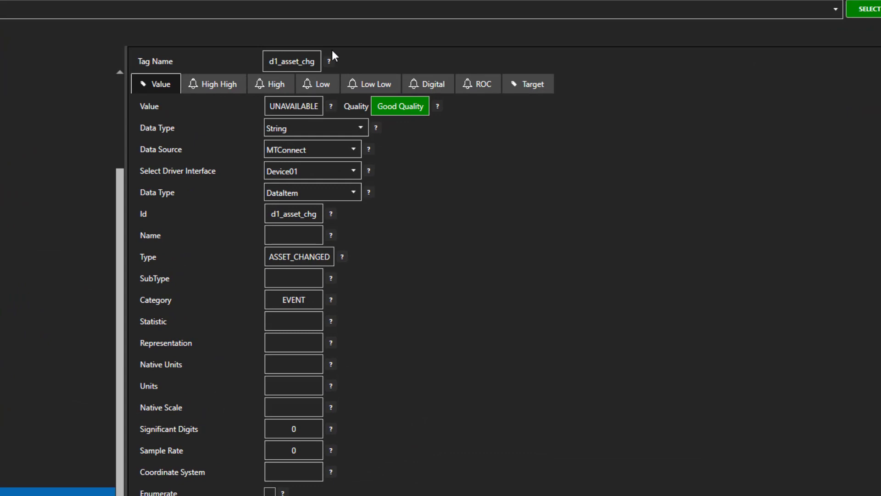
double_click(283, 57)
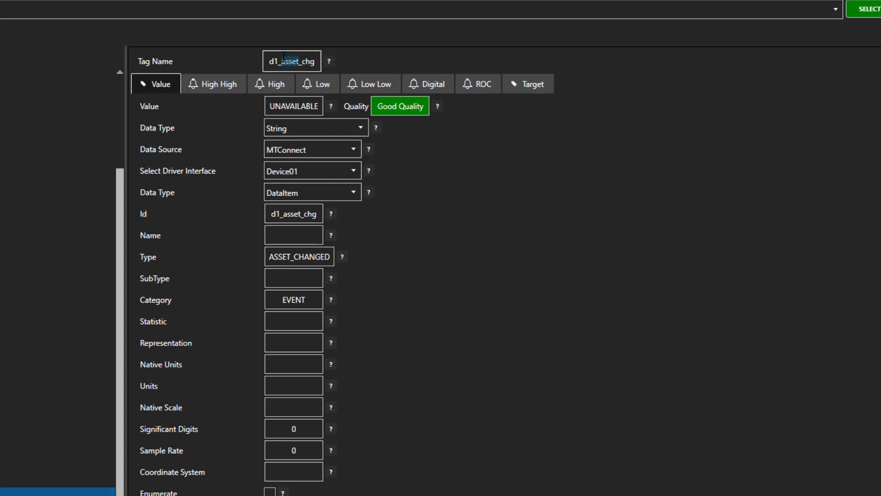
drag(315, 58, 174, 47)
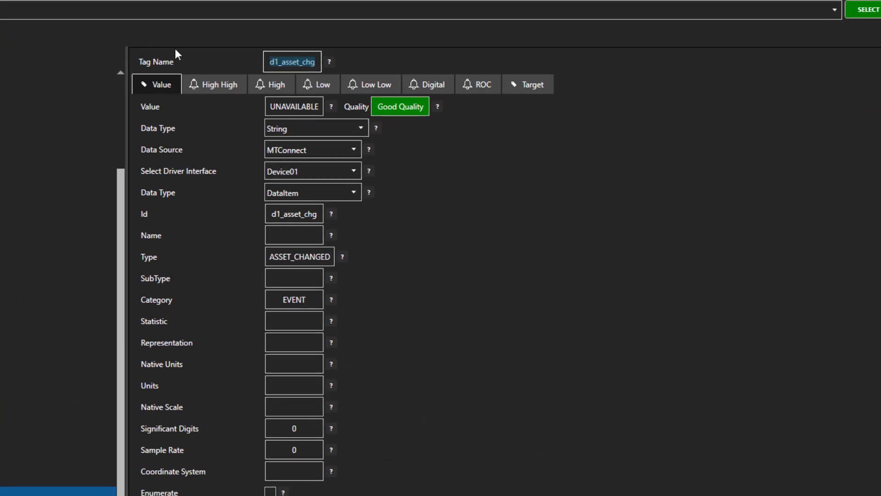
text(MyTag)
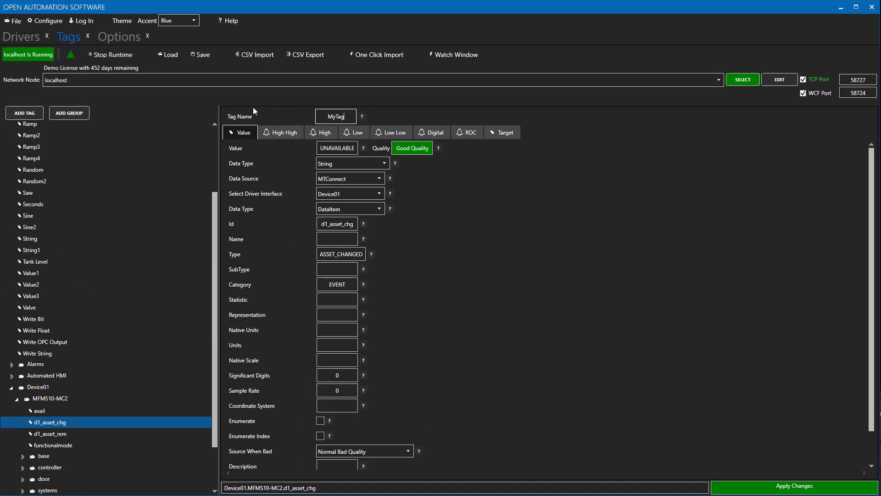
click(778, 490)
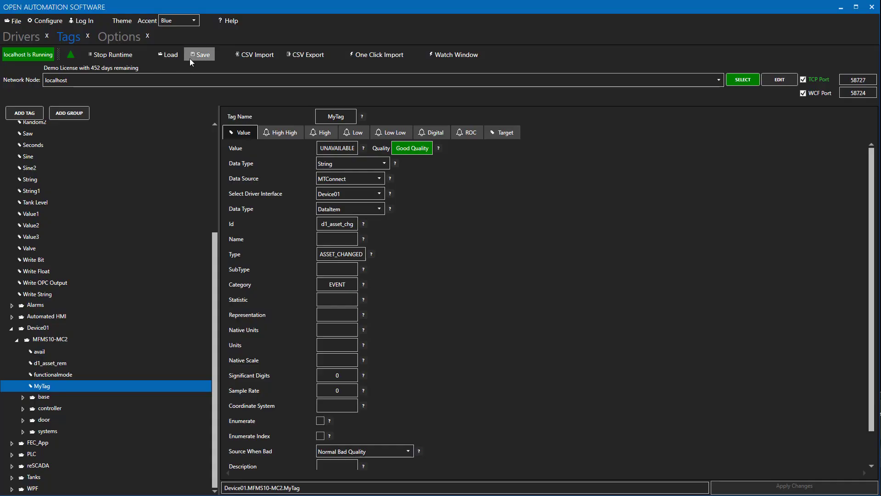
- Save the tag configuration as C:\OAS\Tags\MtConnect.tags
click(191, 60)
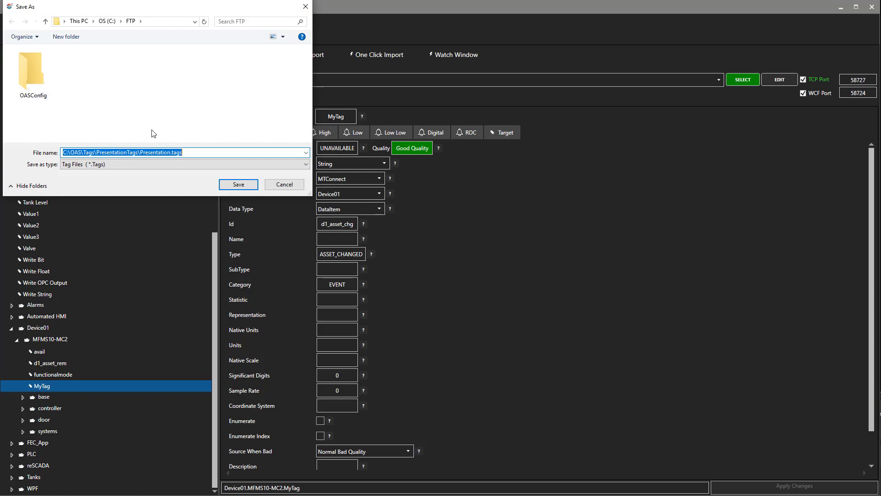
drag(108, 153, 157, 154)
text(\MtConnec)
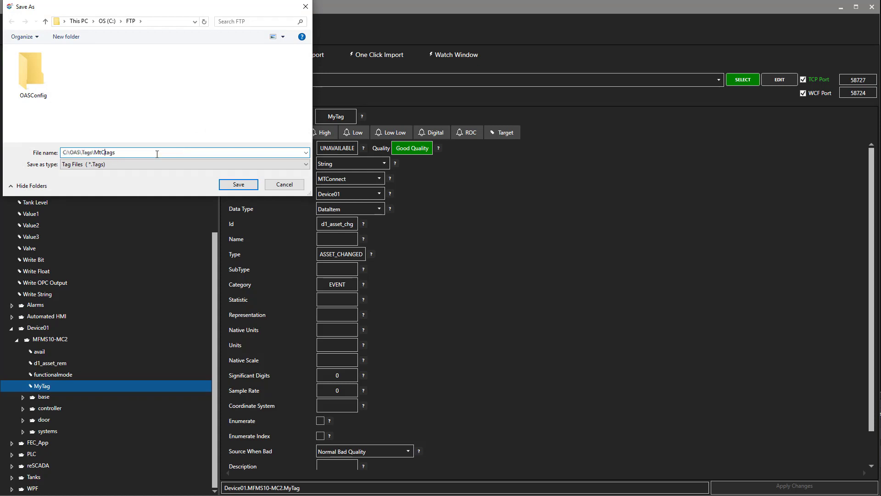
text(t.)
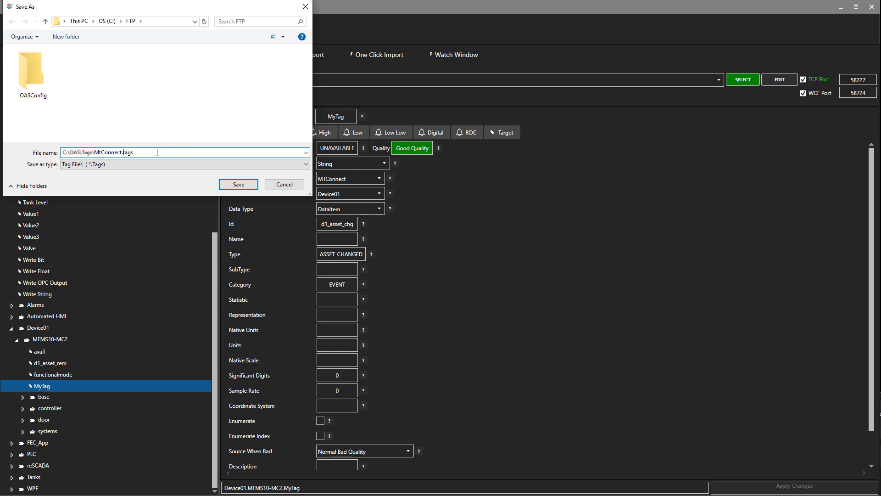
click(242, 186)
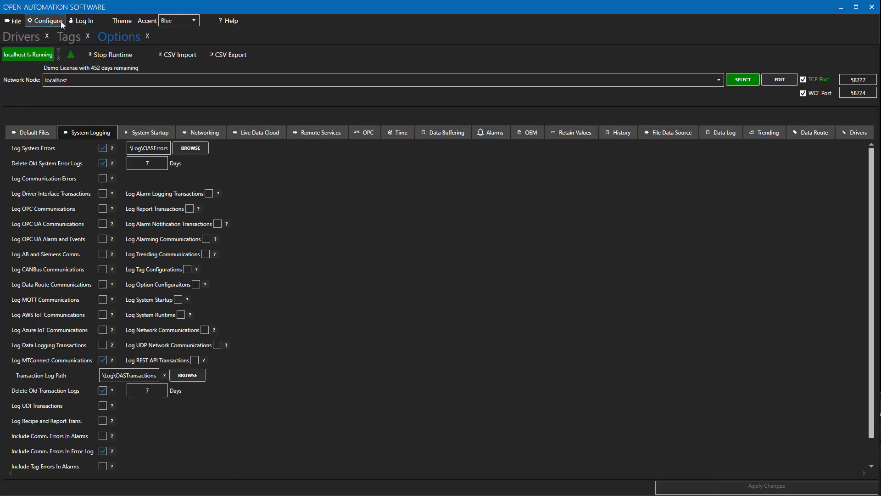
- Check the default files options and highlight the subfolder and file name in the tag configuration path
click(60, 21)
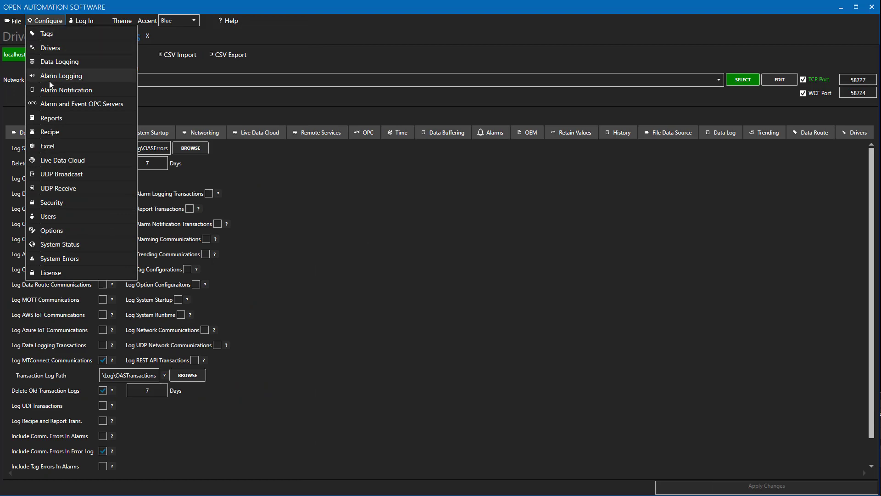
click(46, 230)
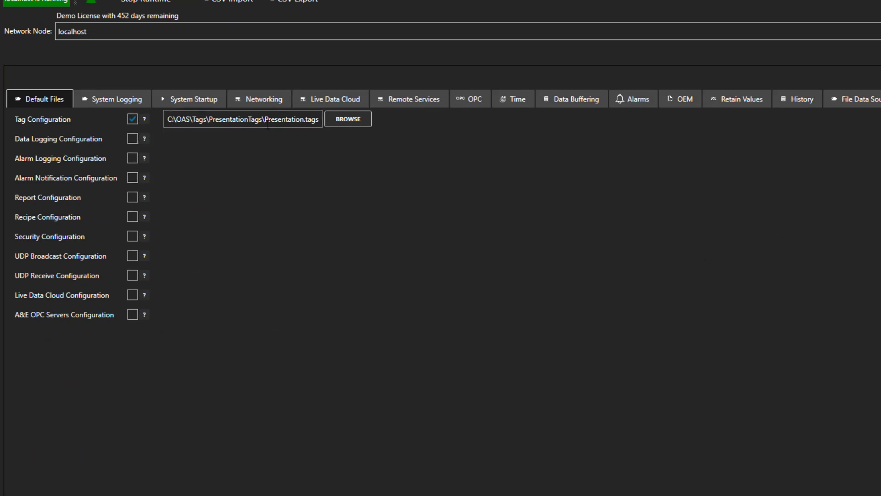
drag(210, 119, 303, 120)
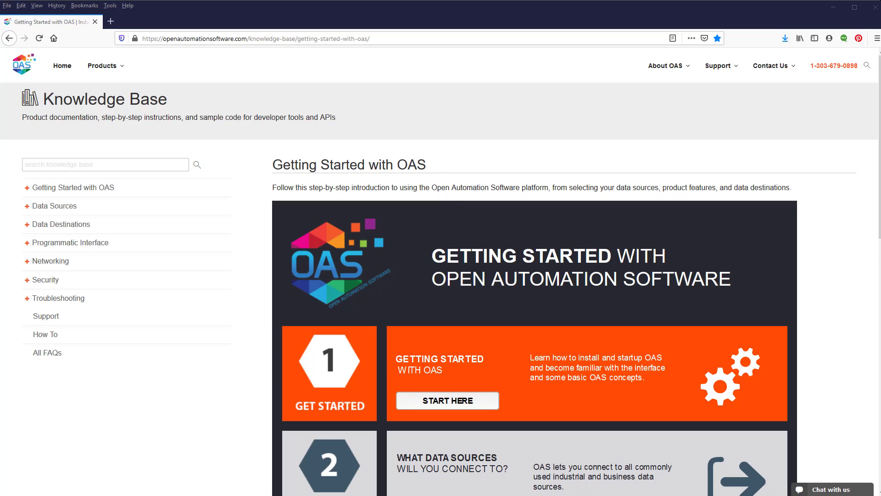
- In the browser's OAS Knowledge Base, open the Getting Started MTConnect article under the MTConnect data sources
click(27, 207)
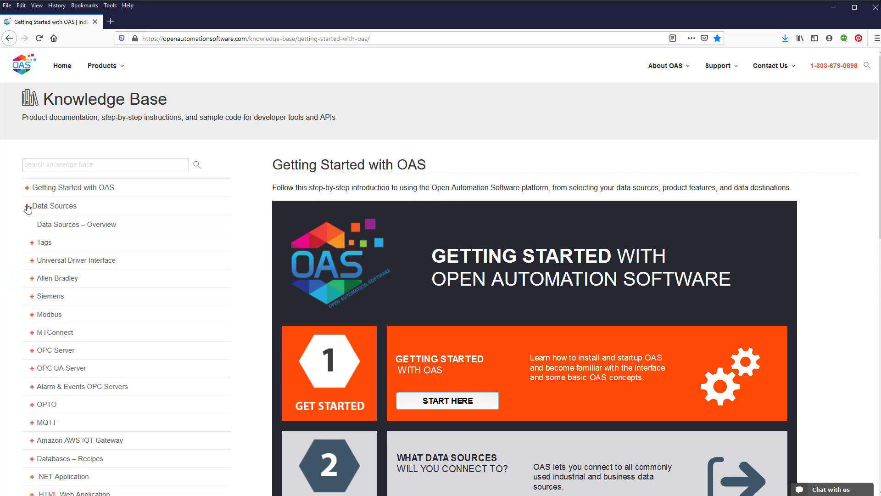
click(32, 333)
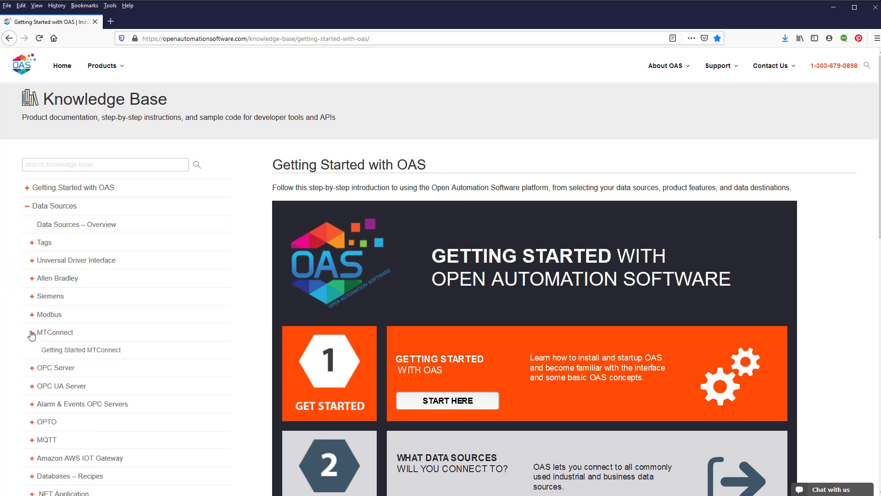
click(52, 352)
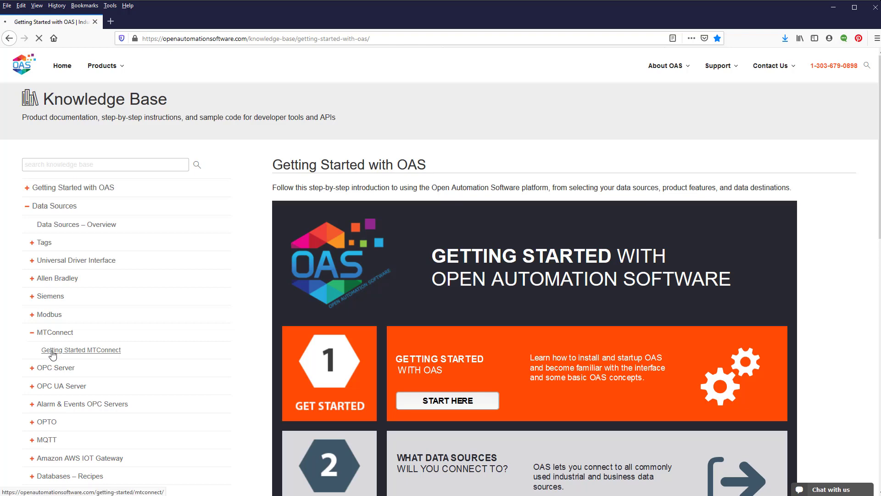